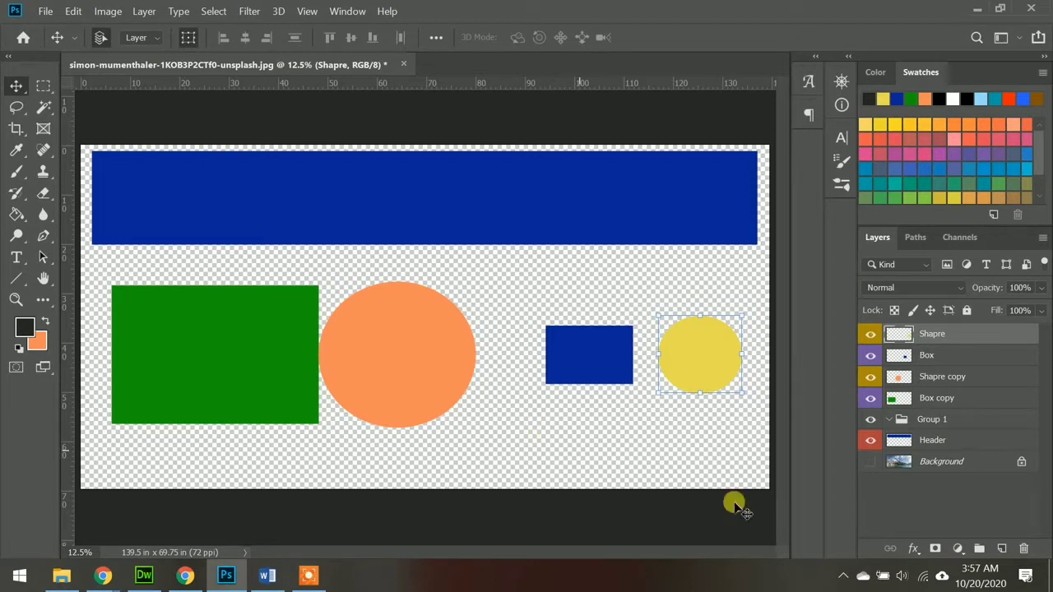
Step: Replace the empty Group 1 with a new layer group named Header and place it above all the other layers
{"action": "left_click", "coordinate": [915, 427]}
{"action": "key", "text": "ctrl+shift+g"}
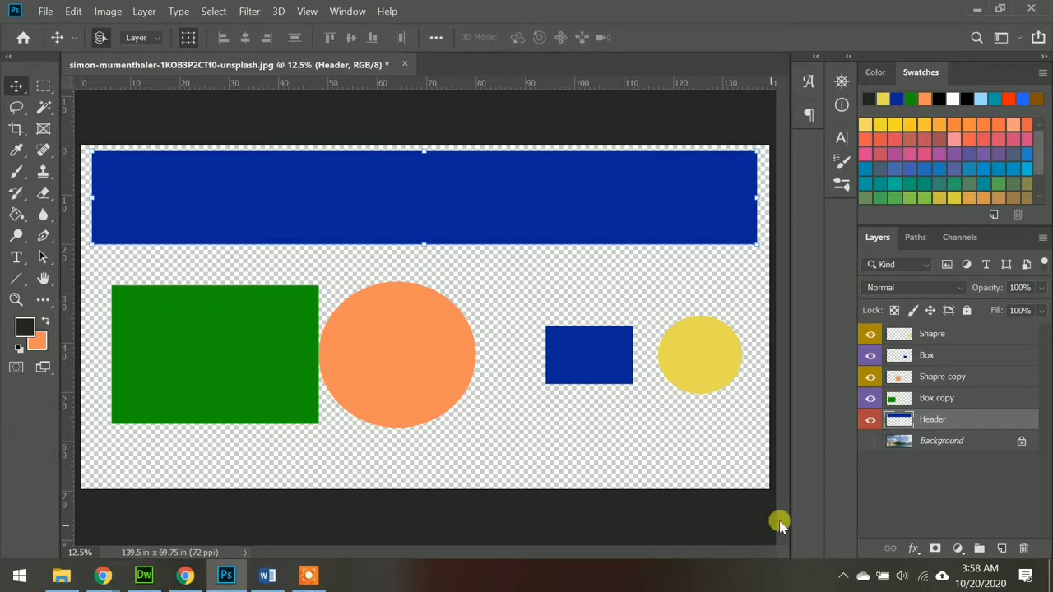
{"action": "left_click", "coordinate": [978, 550]}
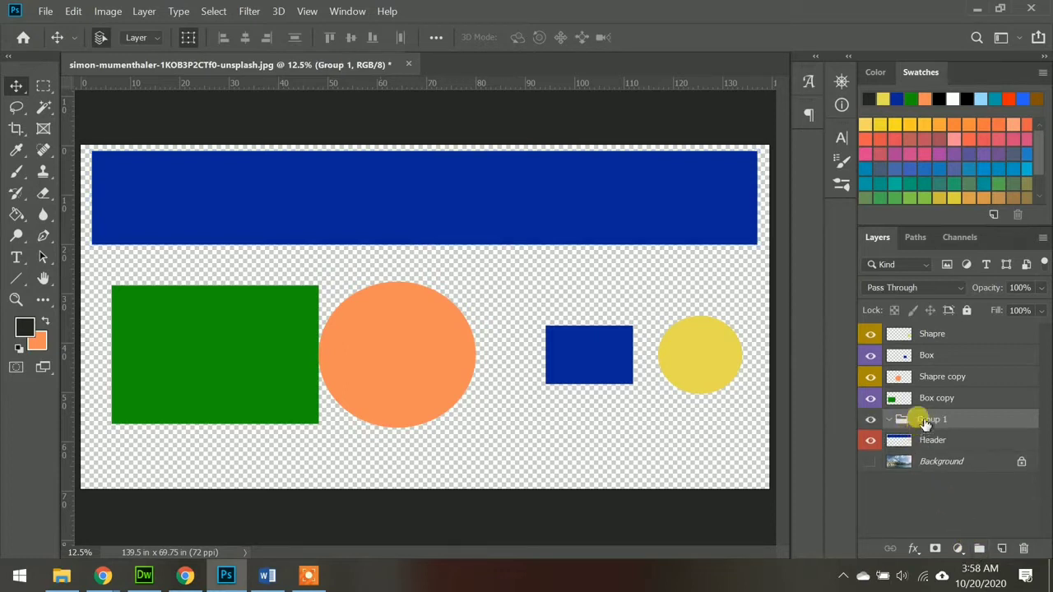
{"action": "double_click", "coordinate": [929, 421]}
{"action": "type", "text": "Header"}
{"action": "key", "text": "Return"}
{"action": "left_click_drag", "start_coordinate": [944, 421], "coordinate": [902, 334]}
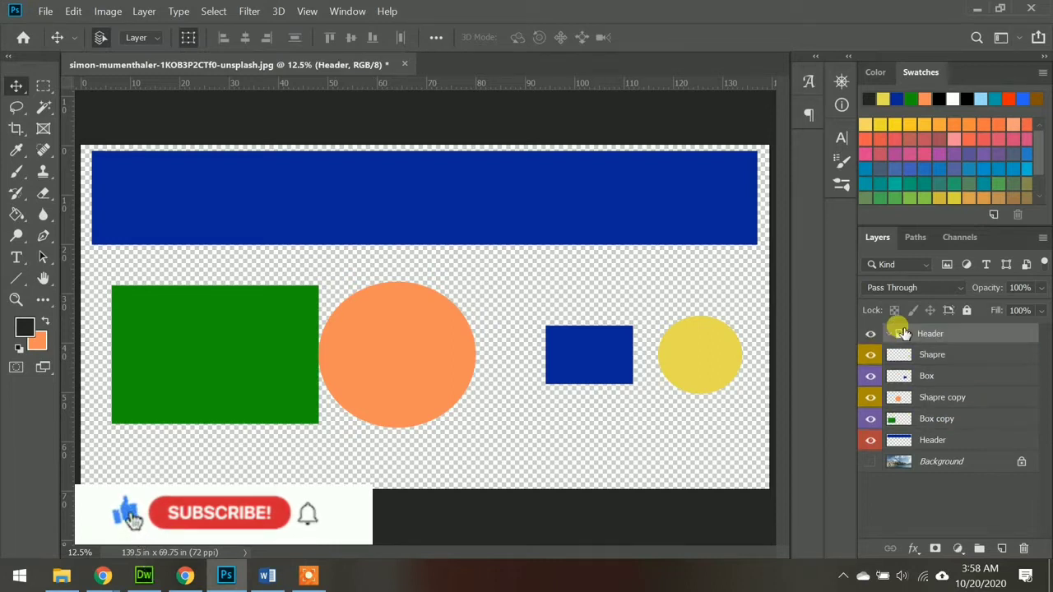
Step: Move the Header, Box copy and Shapre layers into the Header group, in that order
{"action": "left_click", "coordinate": [901, 440]}
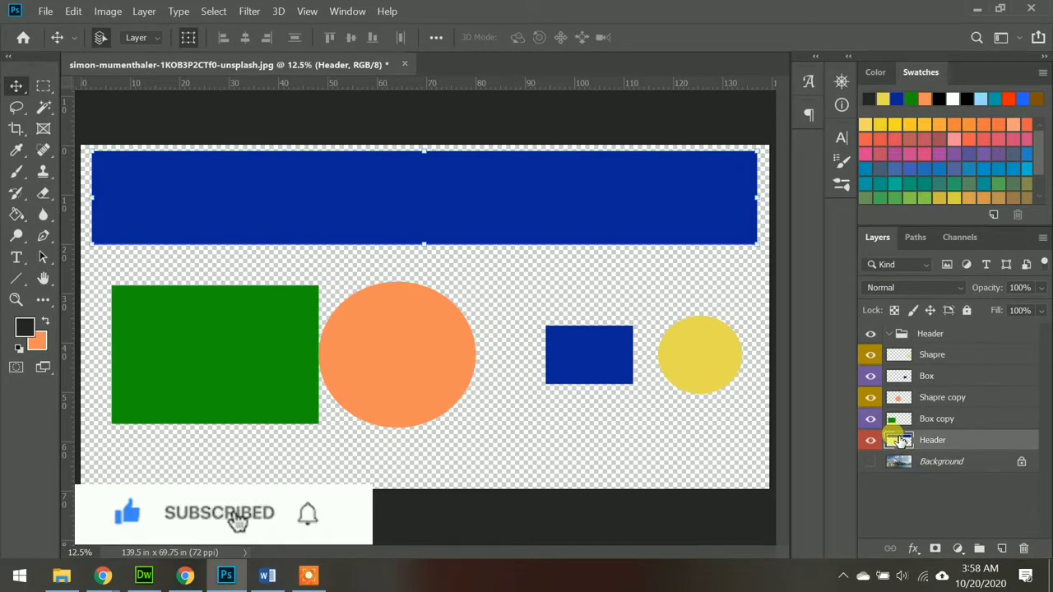
{"action": "left_click_drag", "start_coordinate": [901, 440], "coordinate": [903, 332]}
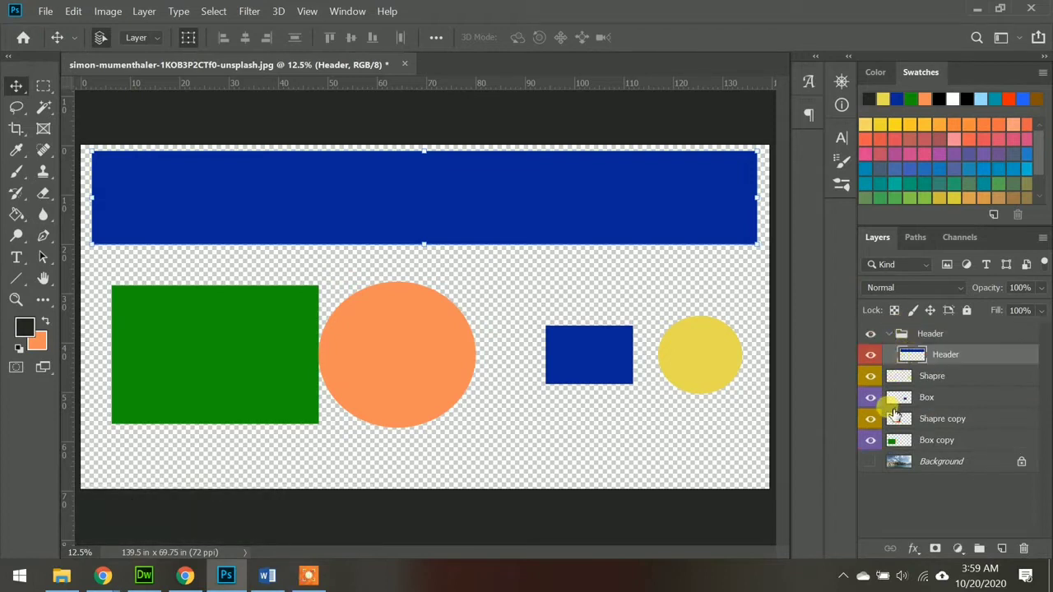
{"action": "left_click", "coordinate": [895, 419]}
{"action": "left_click_drag", "start_coordinate": [897, 442], "coordinate": [919, 368]}
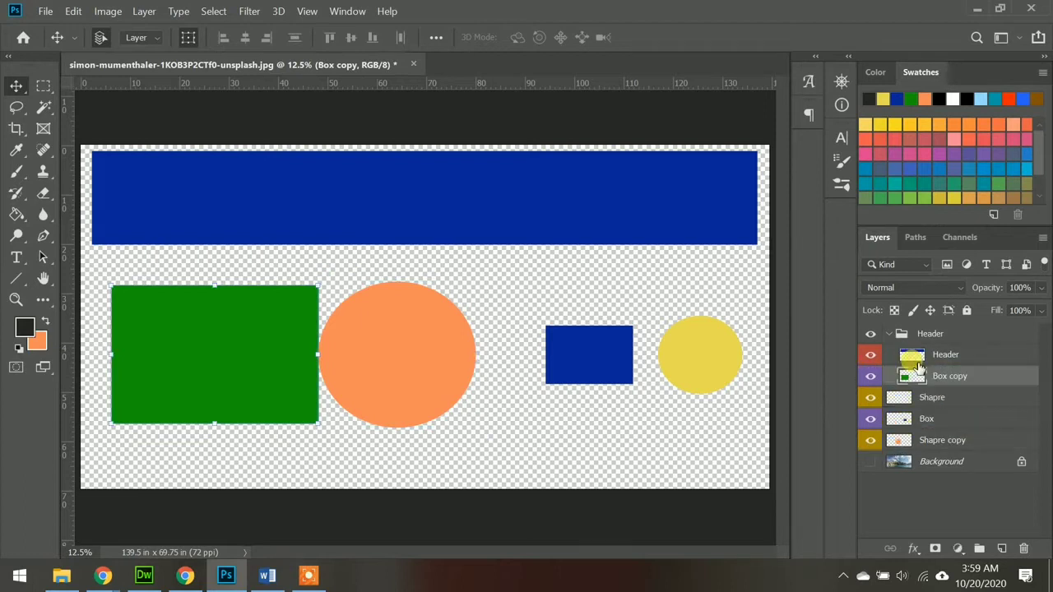
{"action": "left_click", "coordinate": [894, 396]}
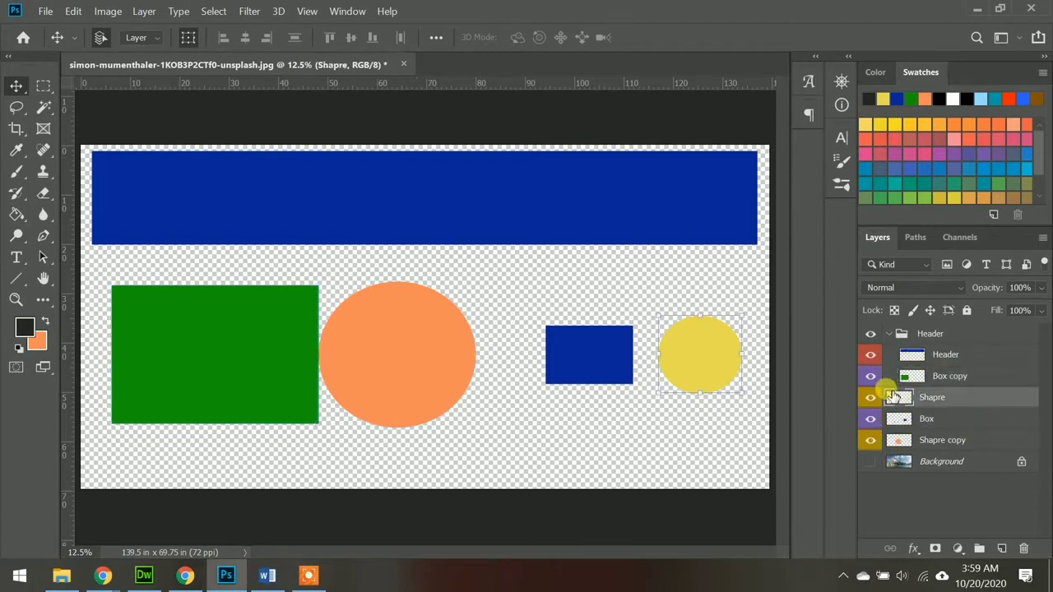
{"action": "left_click_drag", "start_coordinate": [894, 401], "coordinate": [919, 381]}
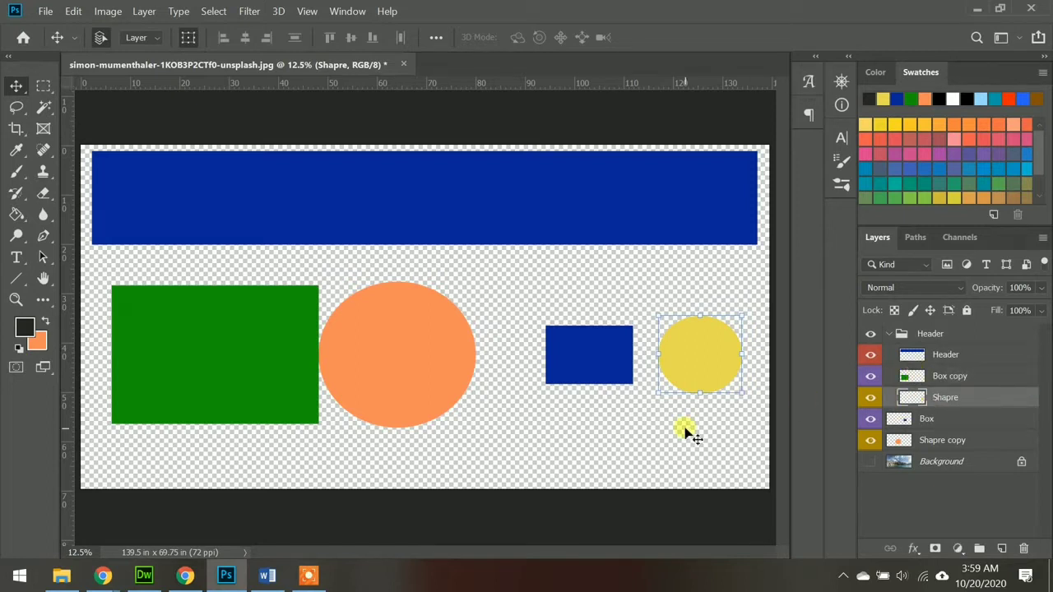
Step: Collapse the Header group, hide it and show it again to check which shapes it contains
{"action": "left_click", "coordinate": [884, 337]}
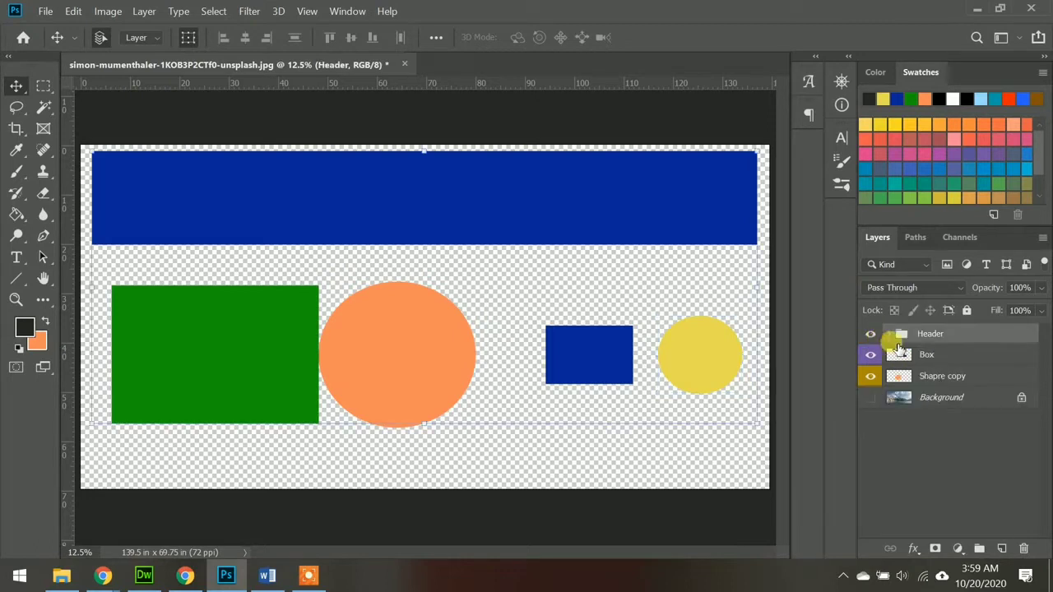
{"action": "left_click", "coordinate": [870, 336]}
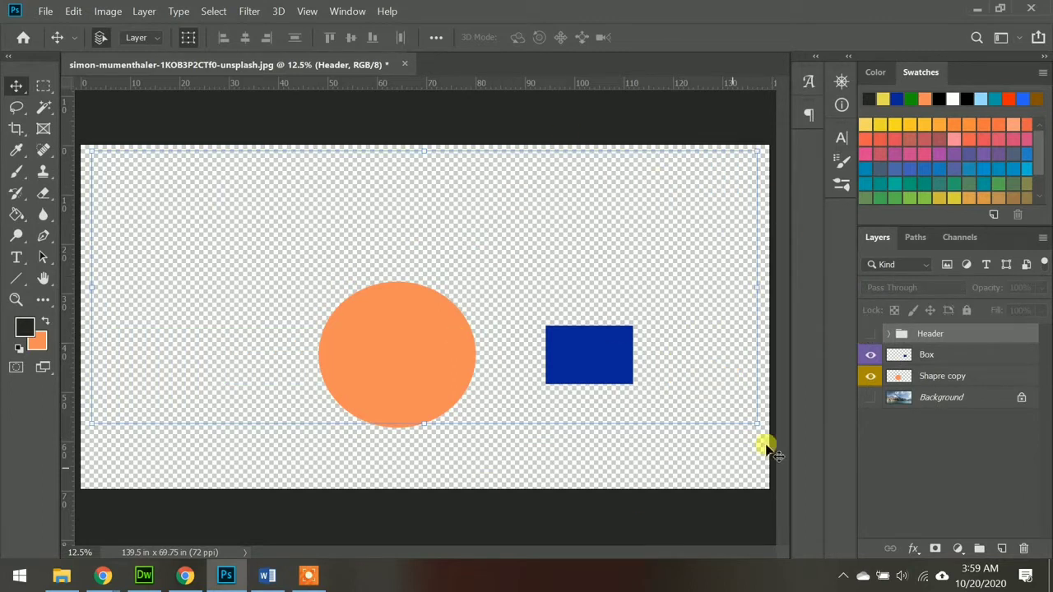
{"action": "left_click", "coordinate": [869, 335]}
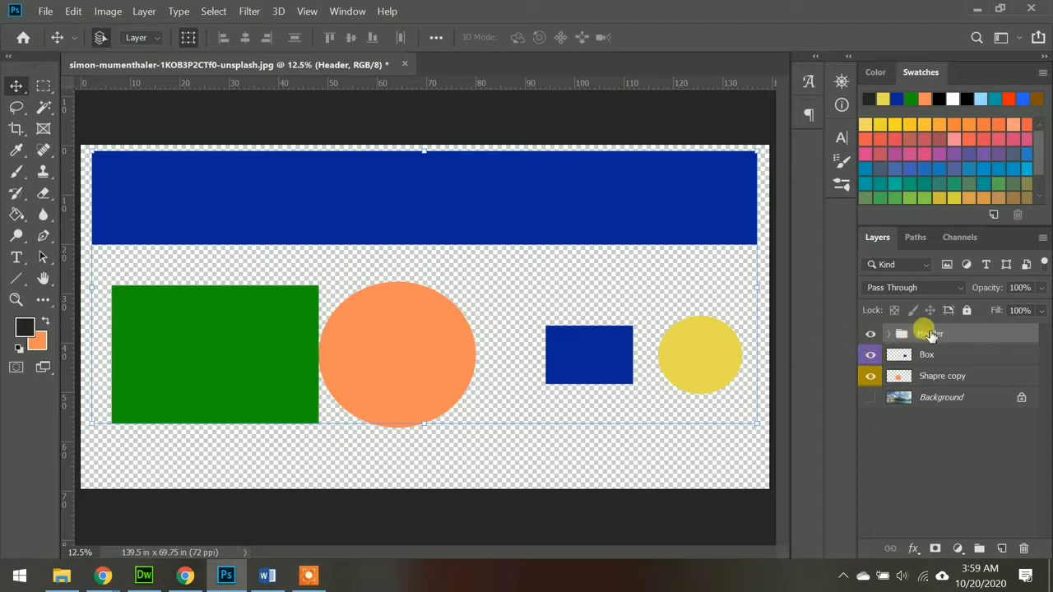
Step: Ungroup the Header group to release its layers back into the main layer stack
{"action": "mouse_move", "coordinate": [477, 198]}
{"action": "left_mouse_down"}
{"action": "mouse_move", "coordinate": [412, 324]}
{"action": "mouse_move", "coordinate": [475, 271]}
{"action": "mouse_move", "coordinate": [463, 195]}
{"action": "mouse_move", "coordinate": [496, 156]}
{"action": "mouse_move", "coordinate": [496, 252]}
{"action": "mouse_move", "coordinate": [472, 200]}
{"action": "left_mouse_up"}
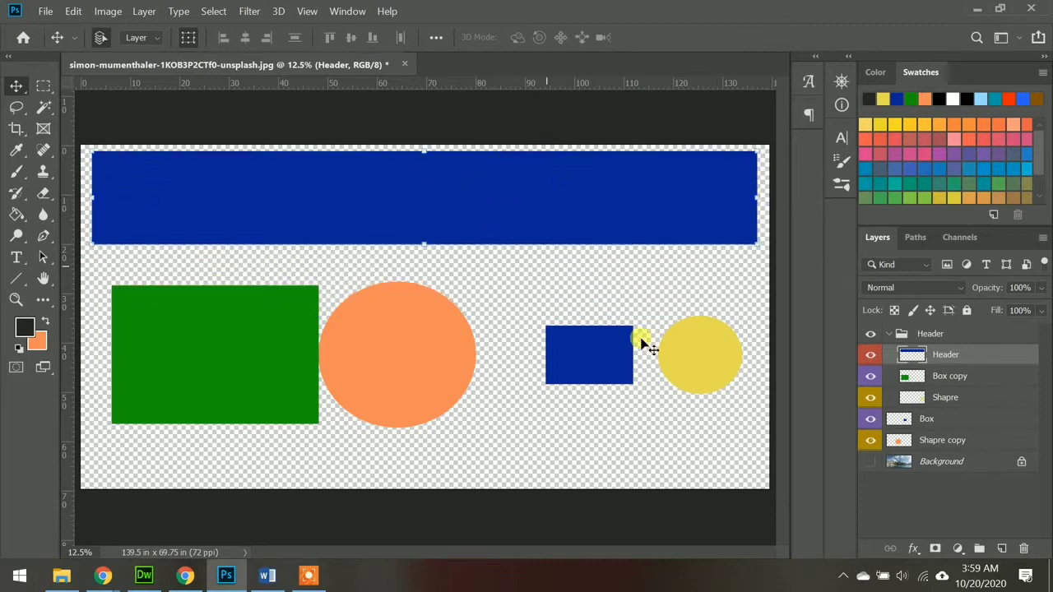
{"action": "left_click", "coordinate": [918, 336]}
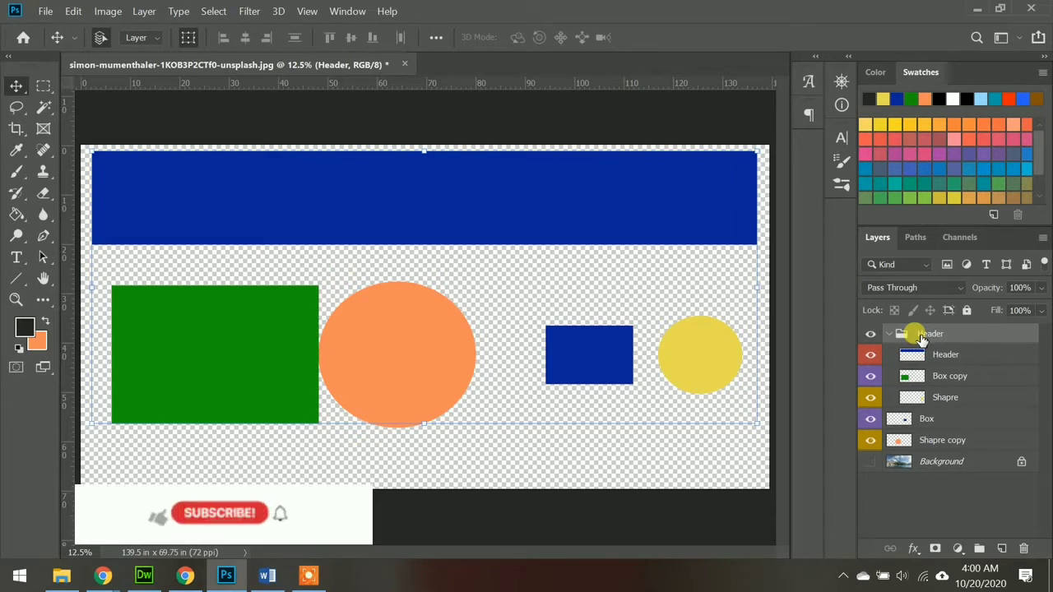
{"action": "left_click", "coordinate": [1040, 239]}
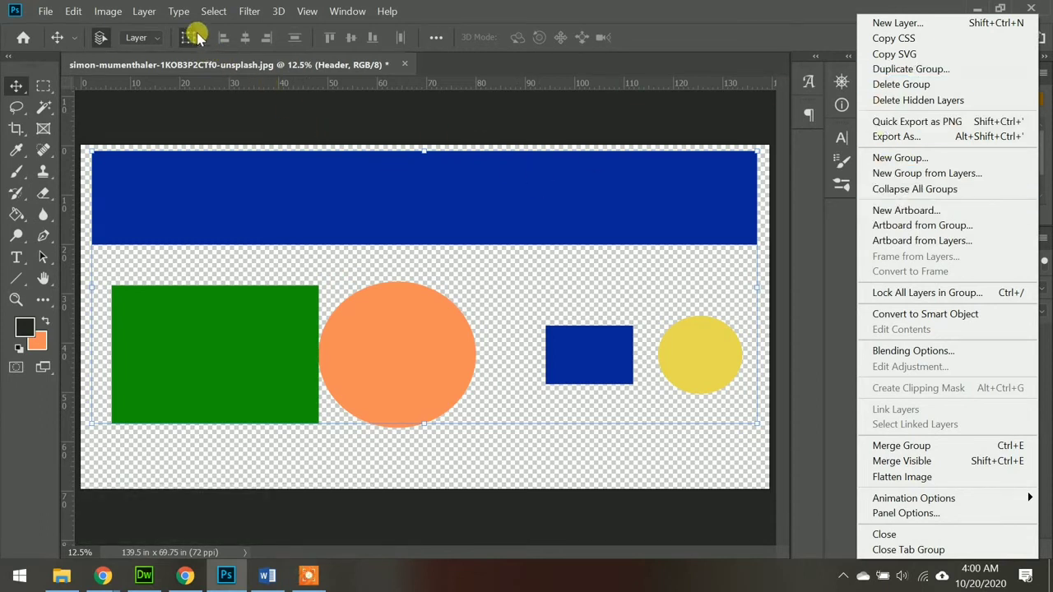
{"action": "left_click", "coordinate": [142, 11]}
{"action": "left_click", "coordinate": [144, 11]}
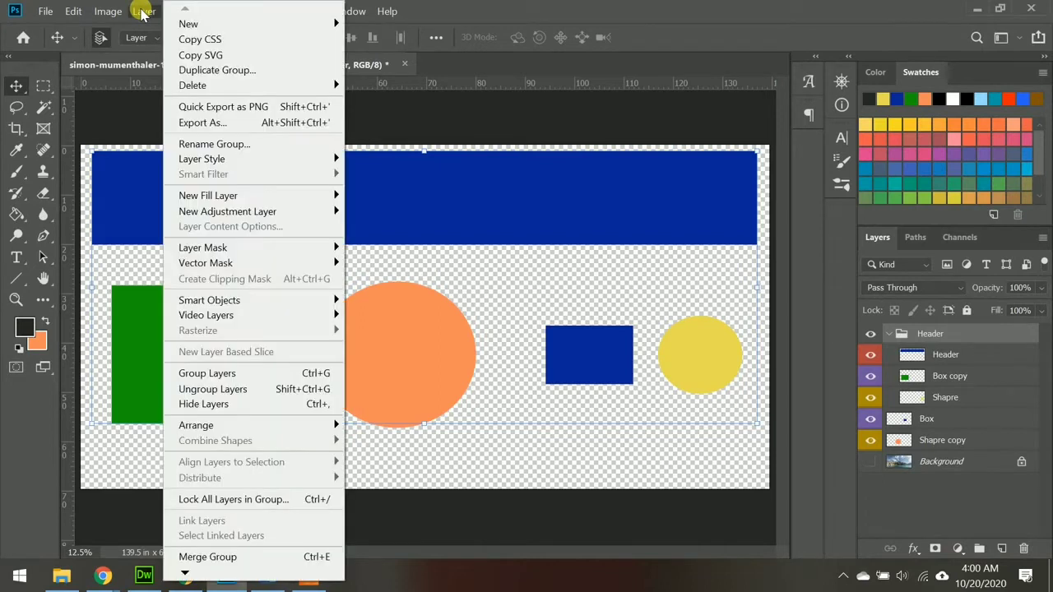
{"action": "mouse_move", "coordinate": [237, 85]}
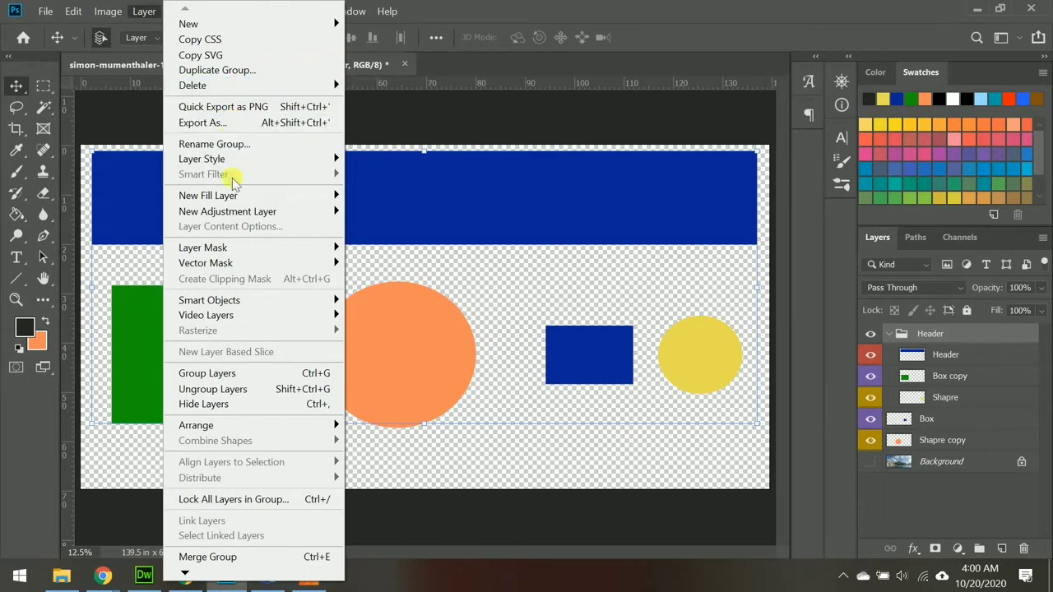
{"action": "mouse_move", "coordinate": [234, 198]}
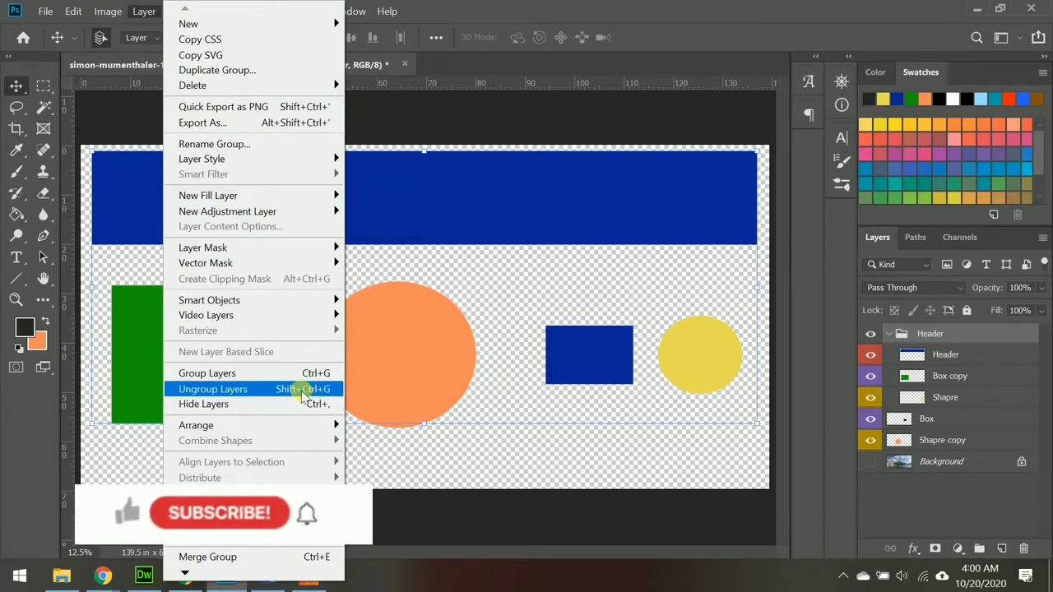
{"action": "left_click", "coordinate": [243, 390]}
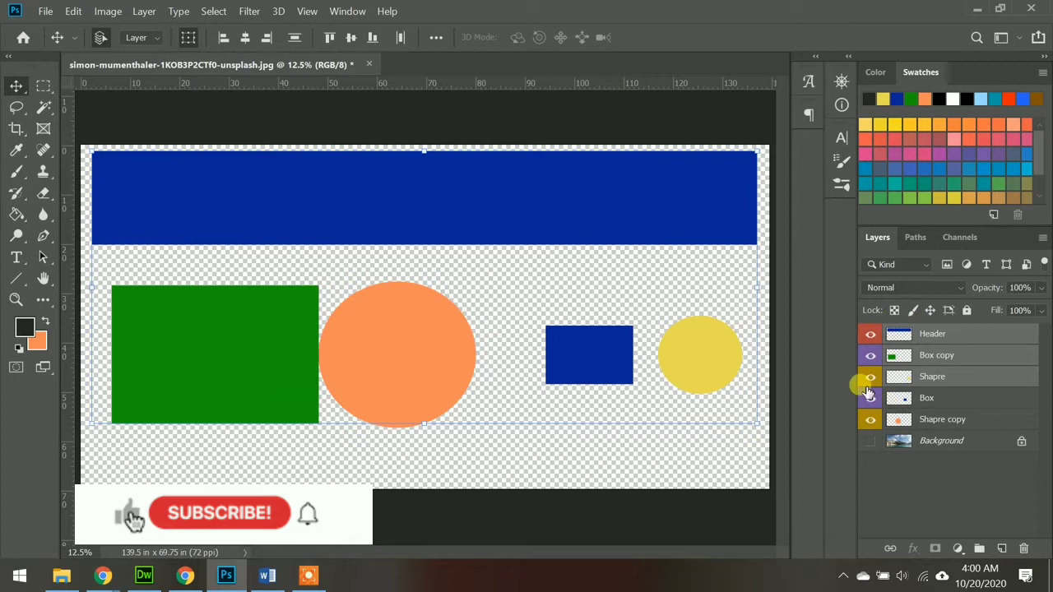
Step: Select the Header, Box copy and Shapre layers and combine them into one group
{"action": "key", "text": "ctrl+t"}
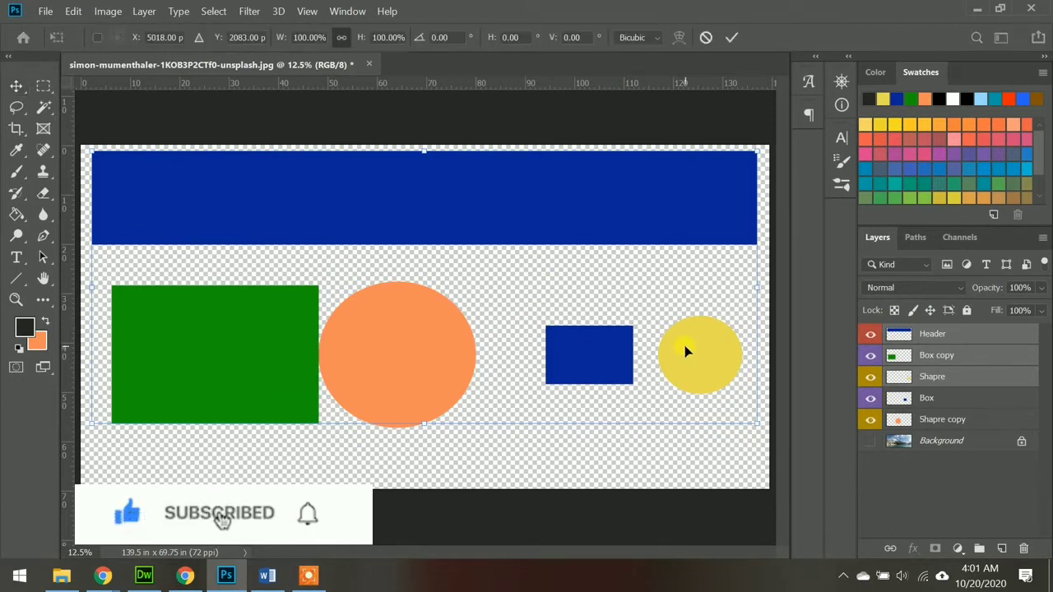
{"action": "left_click", "coordinate": [946, 402]}
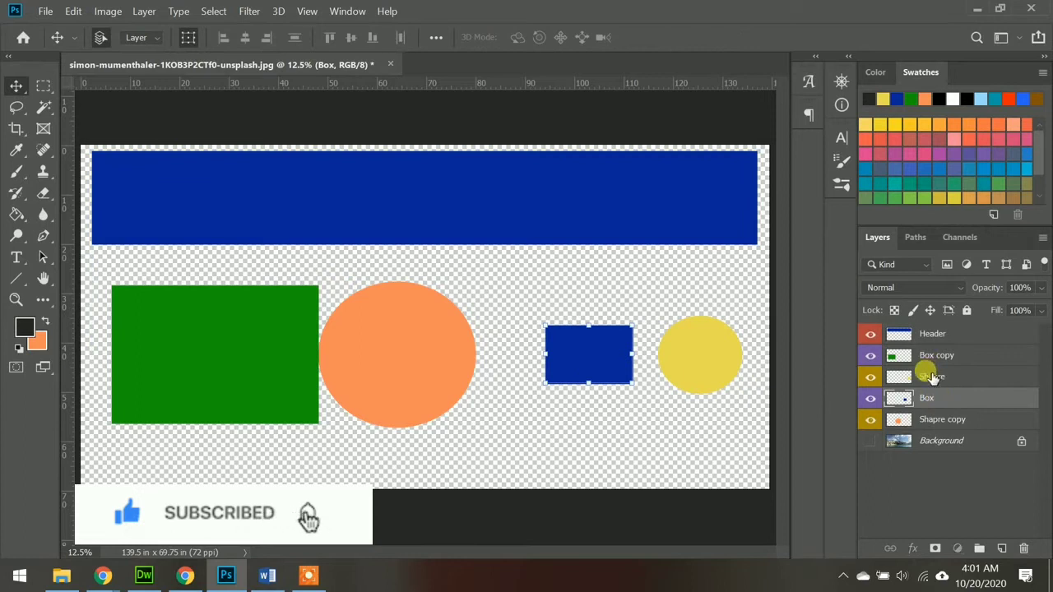
{"action": "double_click", "coordinate": [931, 374]}
{"action": "left_click", "coordinate": [987, 378]}
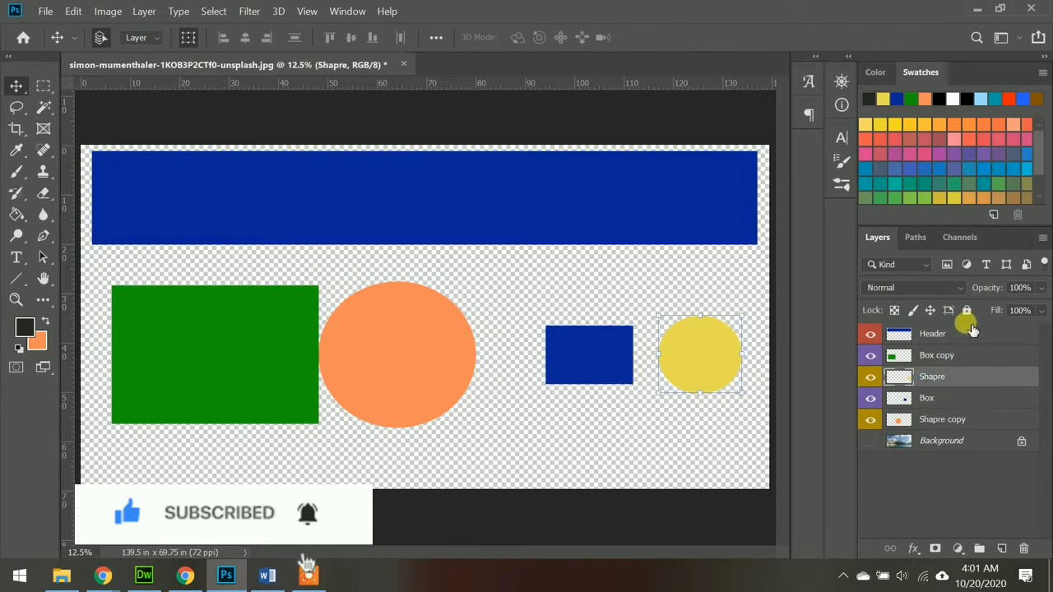
{"action": "left_click", "coordinate": [969, 334], "text": "shift"}
{"action": "key", "text": "ctrl+g"}
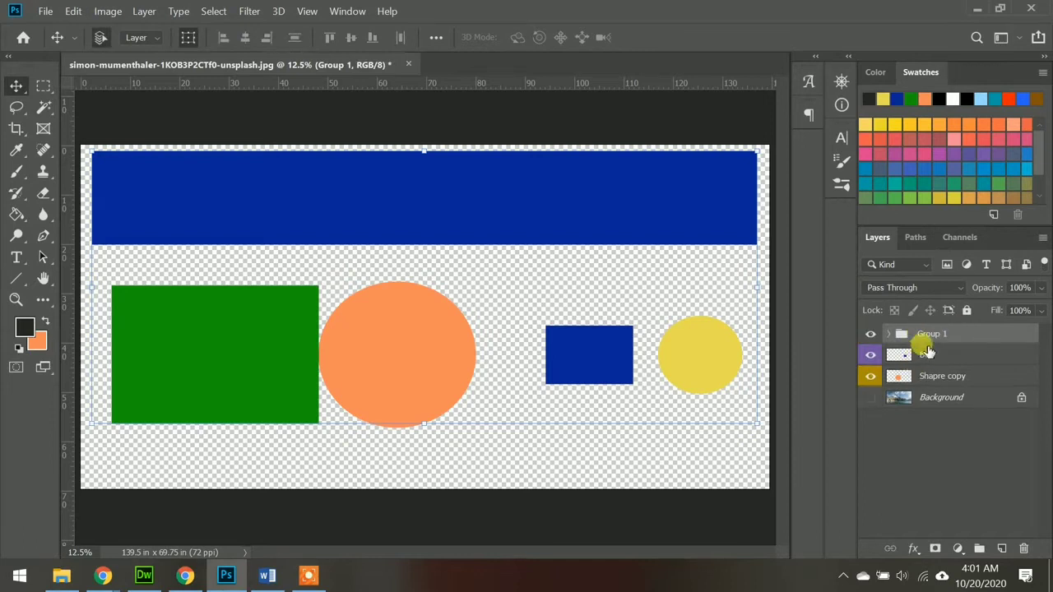
Step: Rename the new layer group as Header and expand it to show its layers
{"action": "double_click", "coordinate": [932, 335]}
{"action": "type", "text": "Header"}
{"action": "key", "text": "Return"}
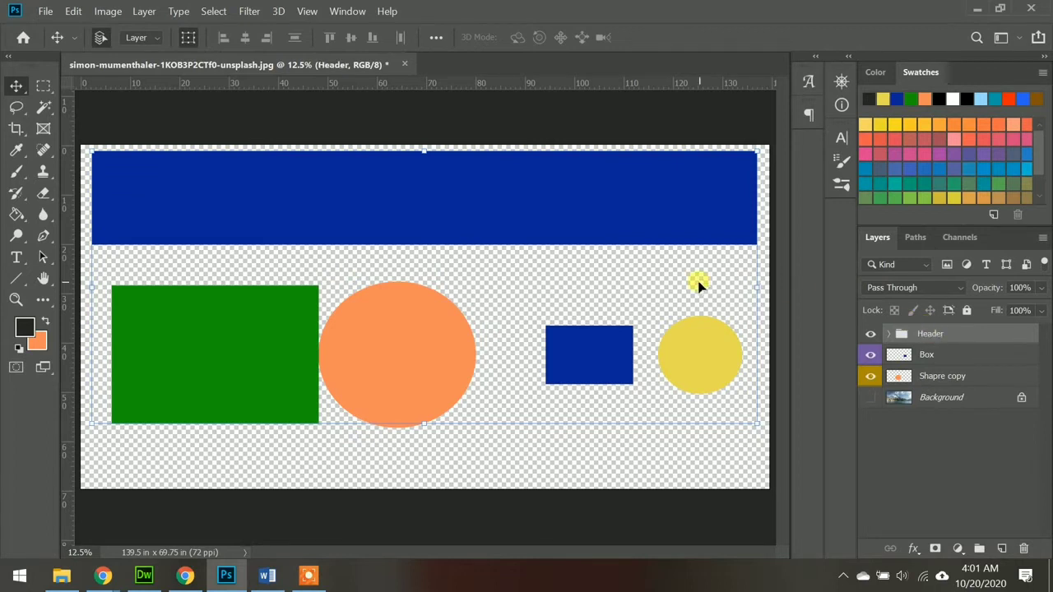
{"action": "left_click", "coordinate": [889, 334]}
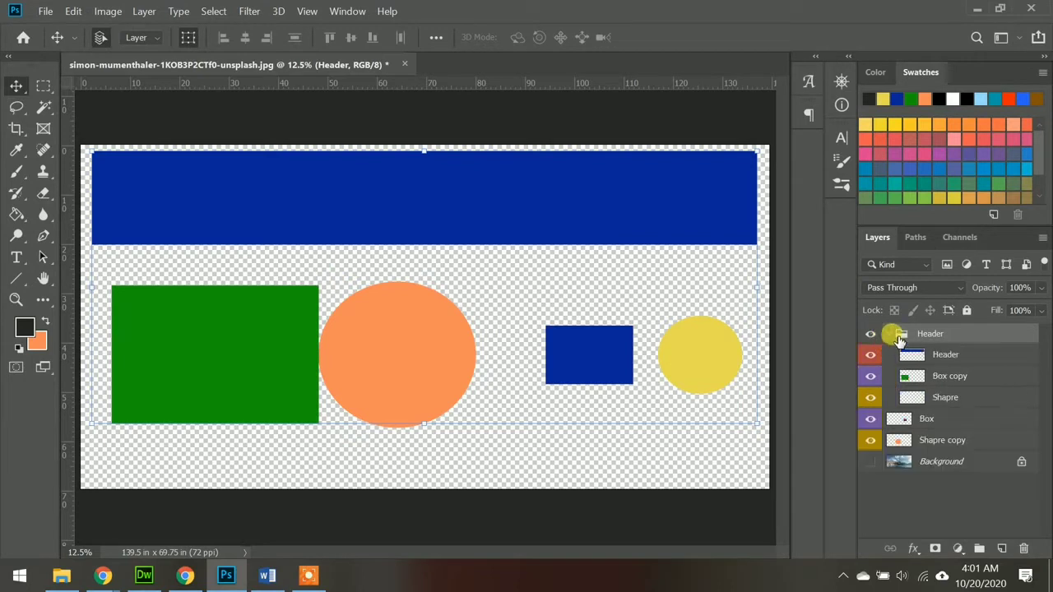
Step: Ungroup the Header group so that Header, Box copy and Shapre are separate layers again
{"action": "right_click", "coordinate": [901, 336]}
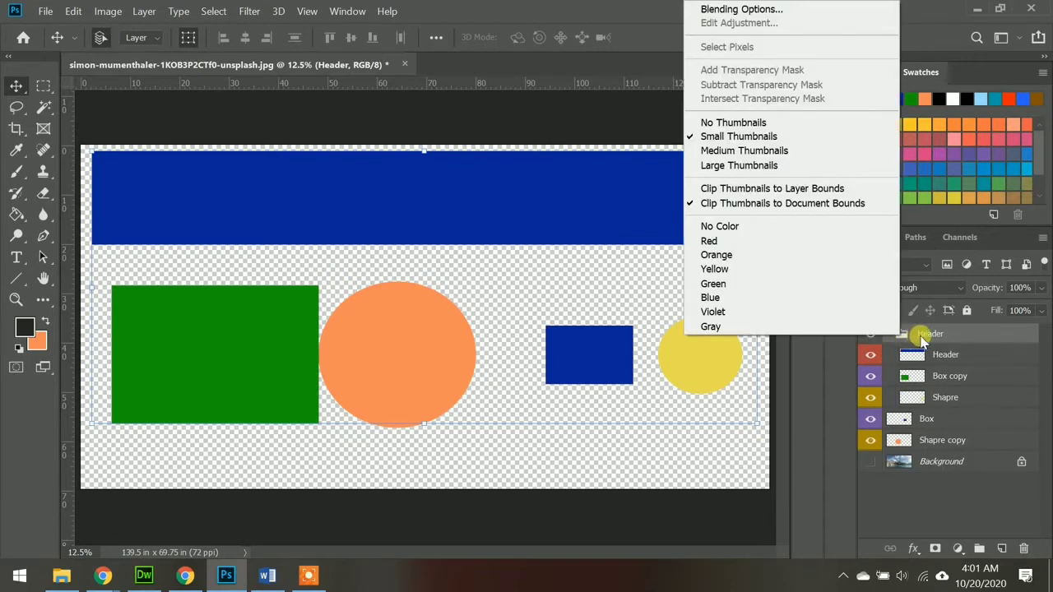
{"action": "left_click", "coordinate": [918, 339]}
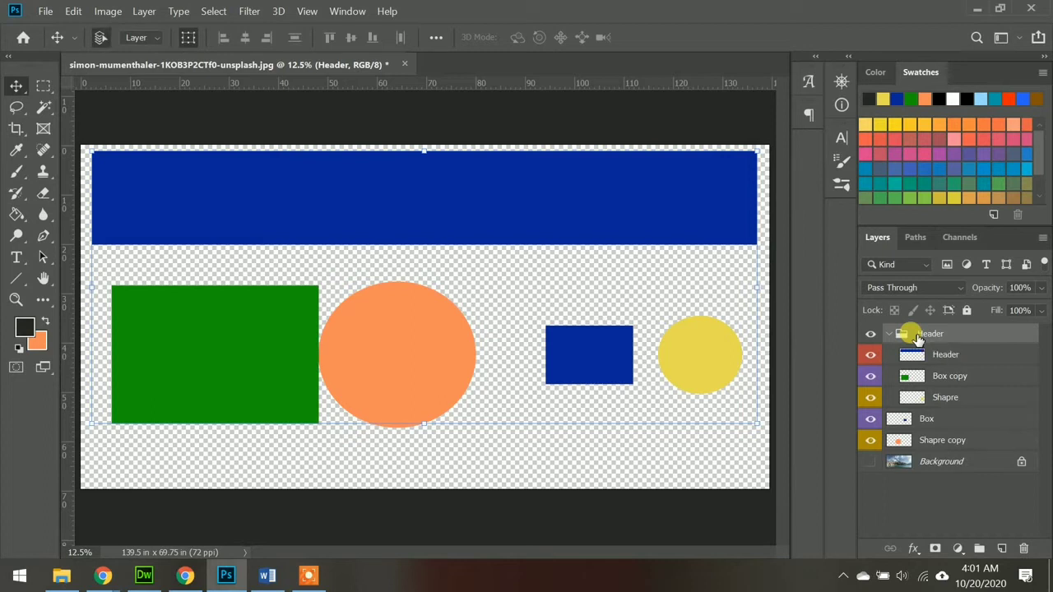
{"action": "left_click", "coordinate": [144, 18]}
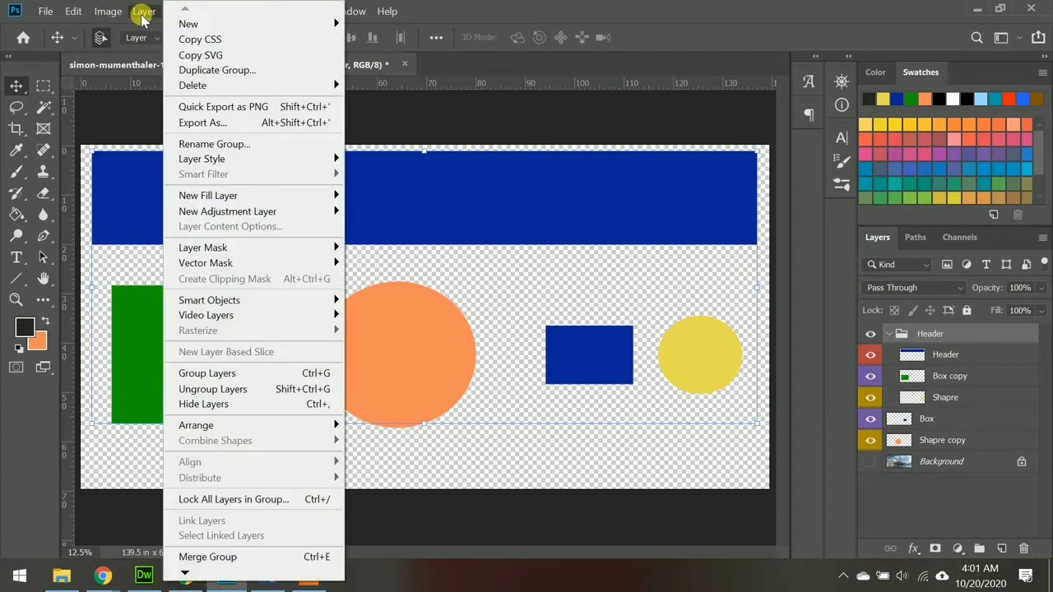
{"action": "left_click", "coordinate": [902, 336]}
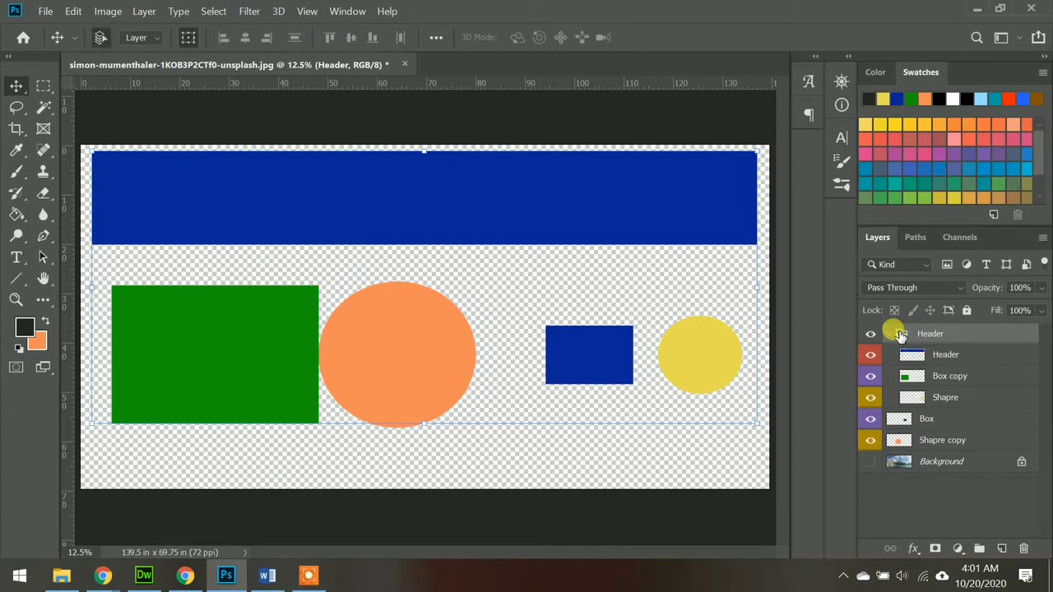
{"action": "left_click", "coordinate": [145, 13]}
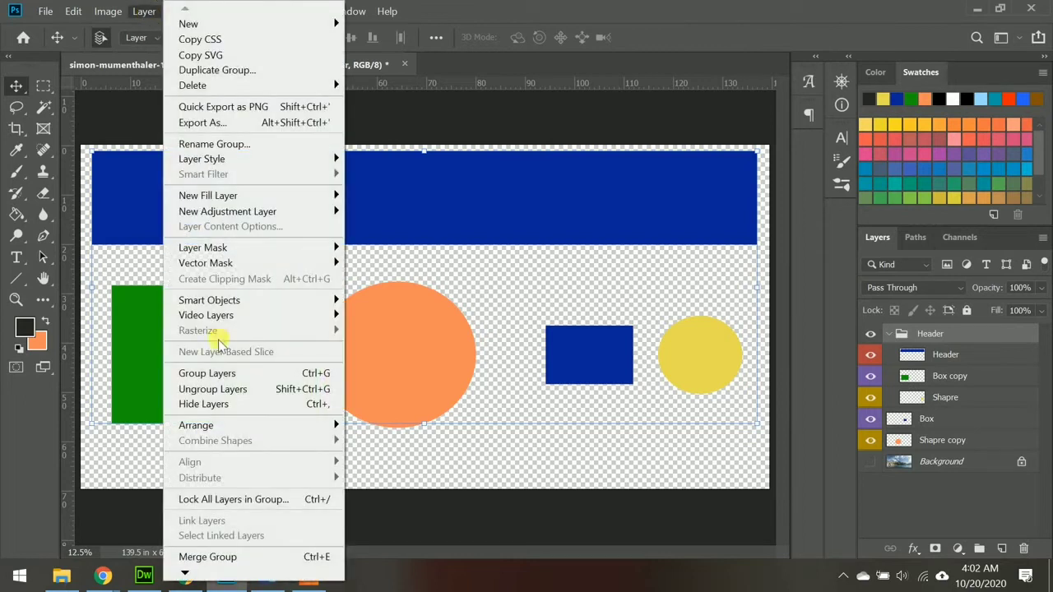
{"action": "left_click", "coordinate": [214, 390]}
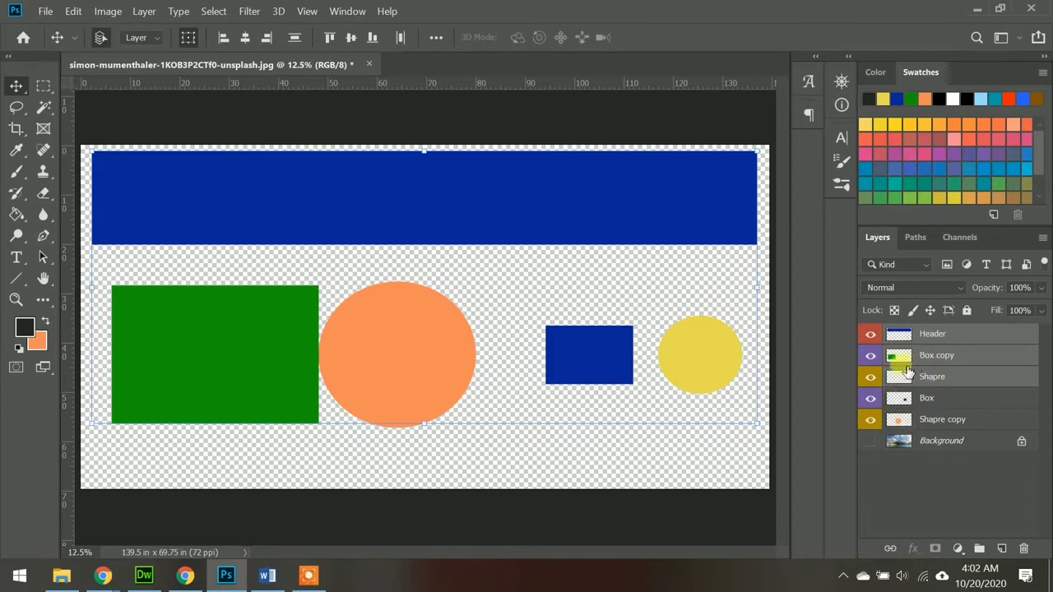
Step: Put the selected Header, Box copy and Shapre layers into a new group and ungroup it again
{"action": "left_click_drag", "start_coordinate": [894, 336], "coordinate": [974, 551]}
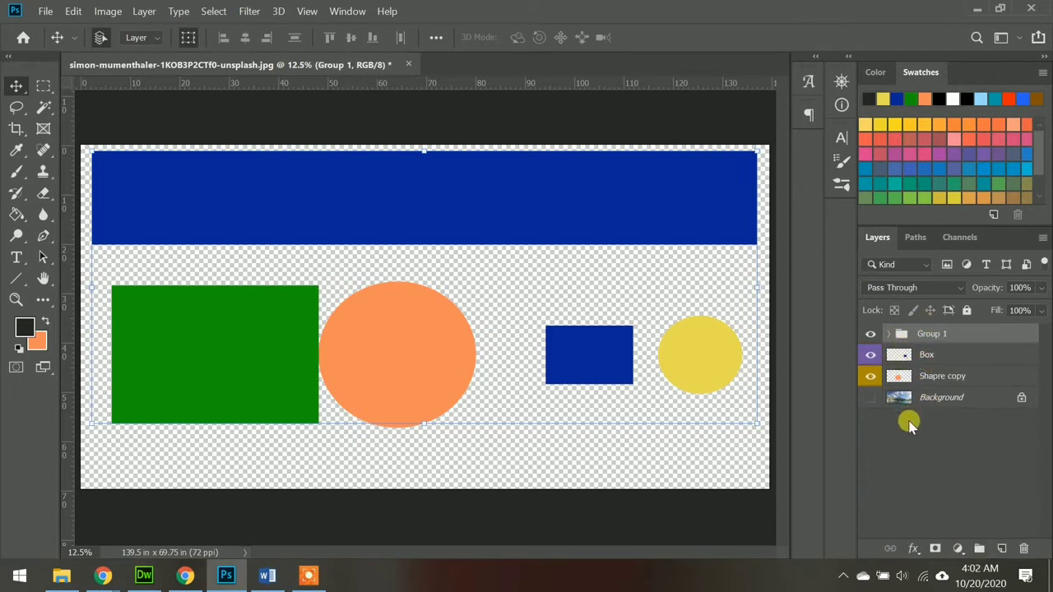
{"action": "left_click", "coordinate": [145, 14]}
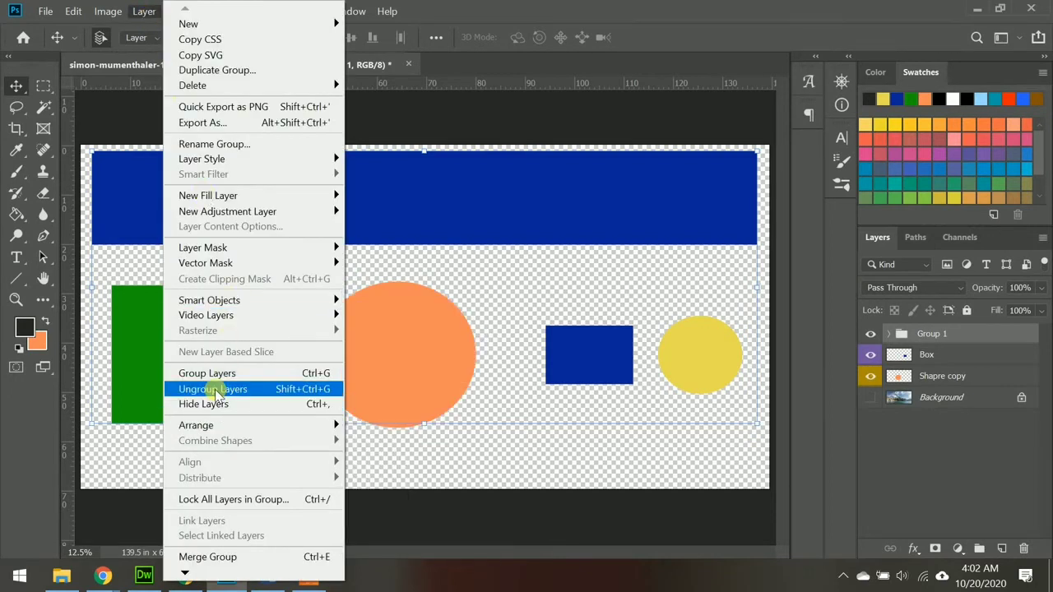
{"action": "left_click", "coordinate": [260, 383]}
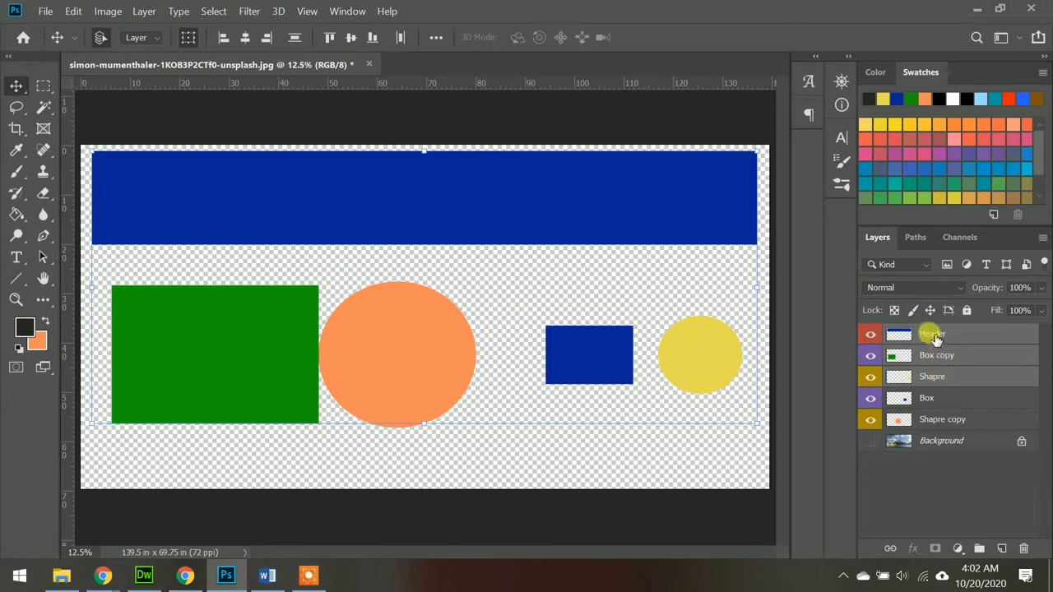
Step: Create a new group from the selected Header, Box copy and Shapre layers and name it Header
{"action": "left_click", "coordinate": [145, 16]}
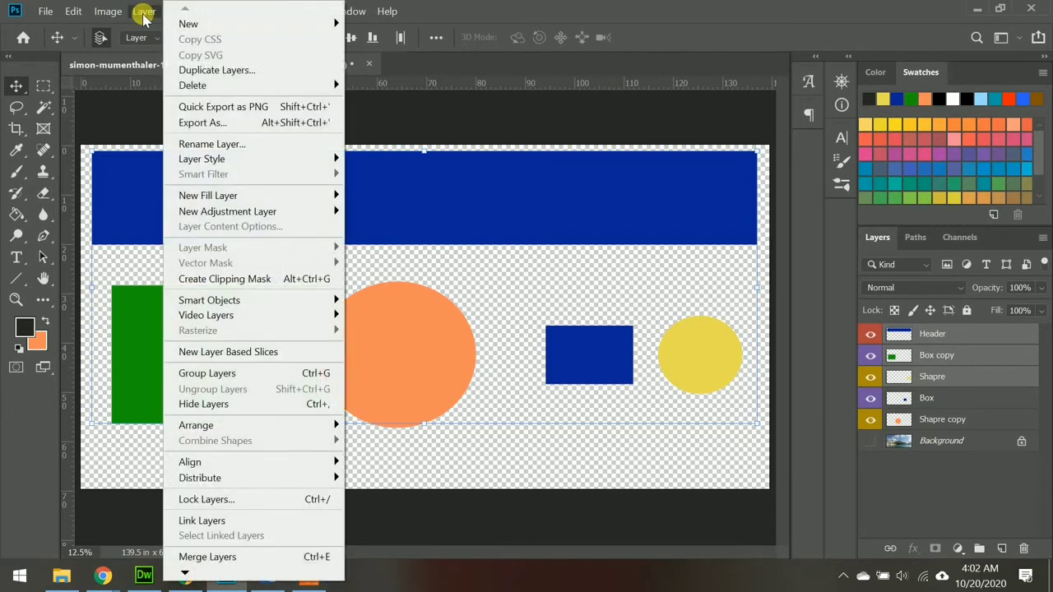
{"action": "mouse_move", "coordinate": [189, 27]}
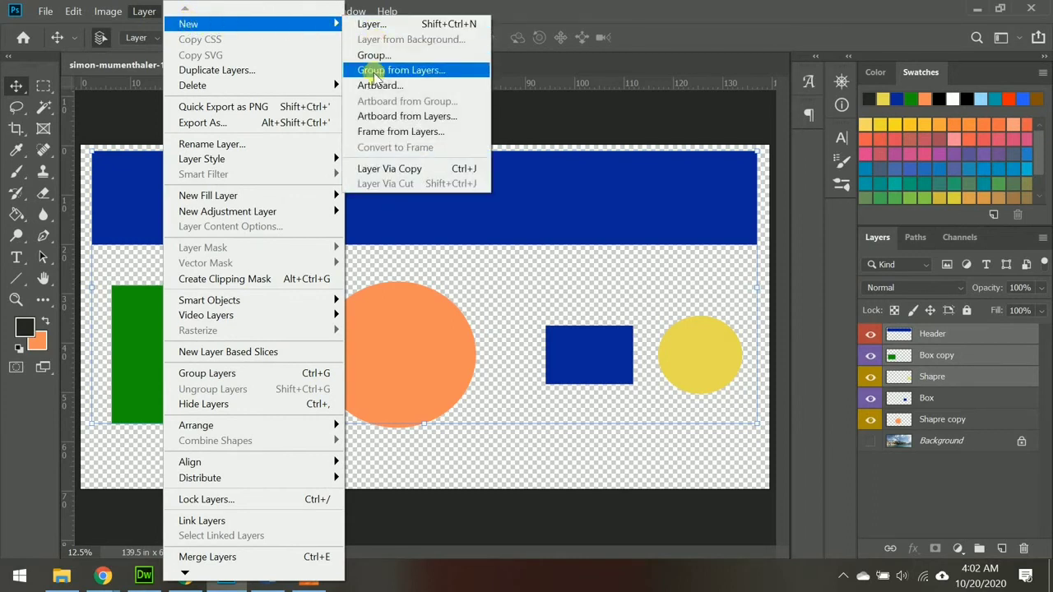
{"action": "left_click", "coordinate": [423, 71]}
{"action": "left_click", "coordinate": [468, 166]}
{"action": "key", "text": "BackSpace"}
{"action": "key", "text": "BackSpace"}
{"action": "key", "text": "BackSpace"}
{"action": "key", "text": "BackSpace"}
{"action": "key", "text": "BackSpace"}
{"action": "key", "text": "BackSpace"}
{"action": "type", "text": "Header"}
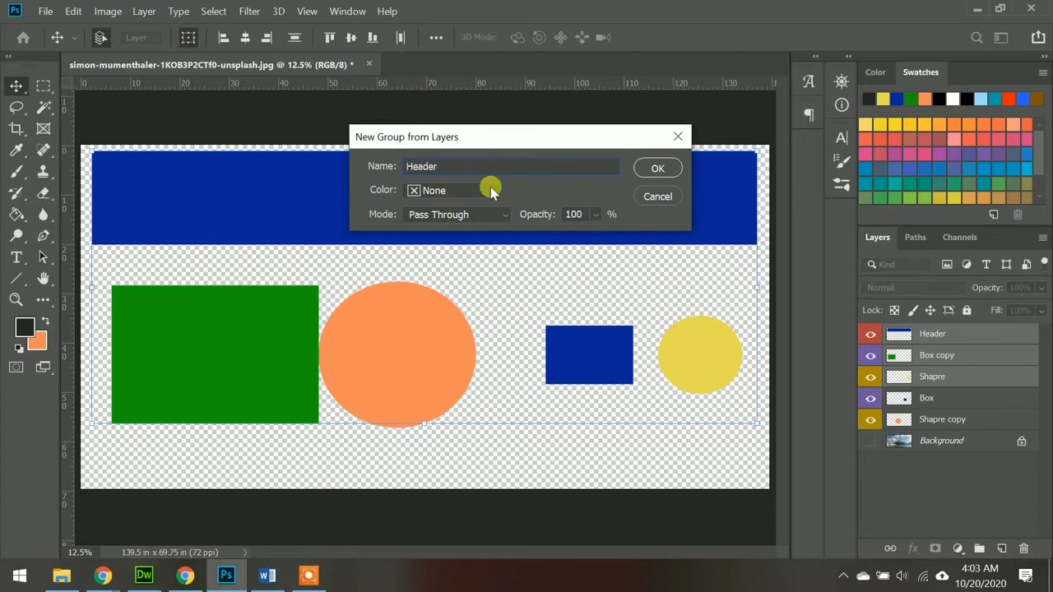
{"action": "left_click", "coordinate": [651, 169]}
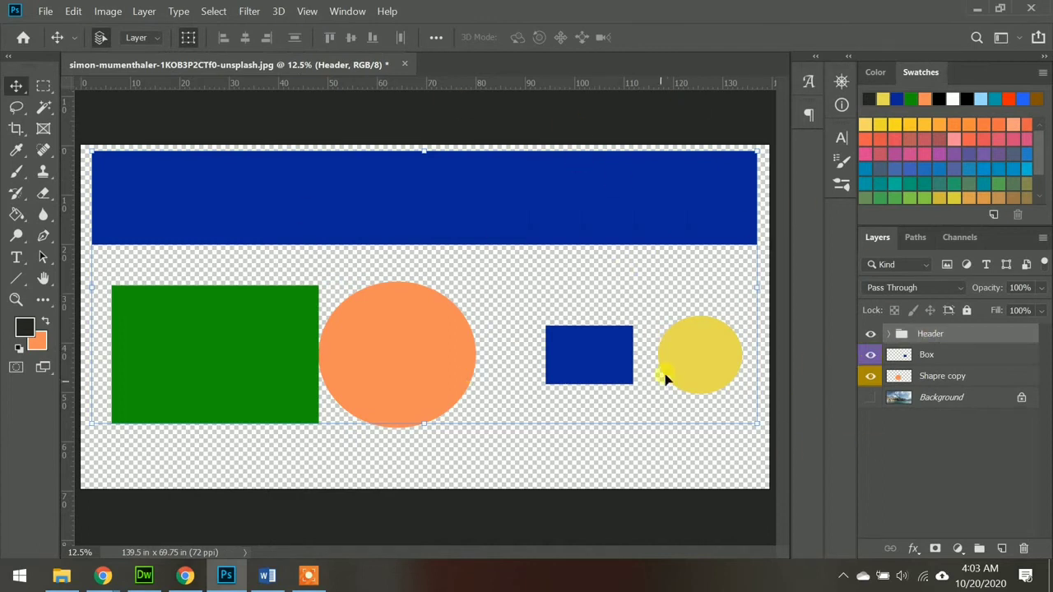
Step: Delete only the Header group while keeping its layers, and leave no layer selected
{"action": "left_click", "coordinate": [1043, 238]}
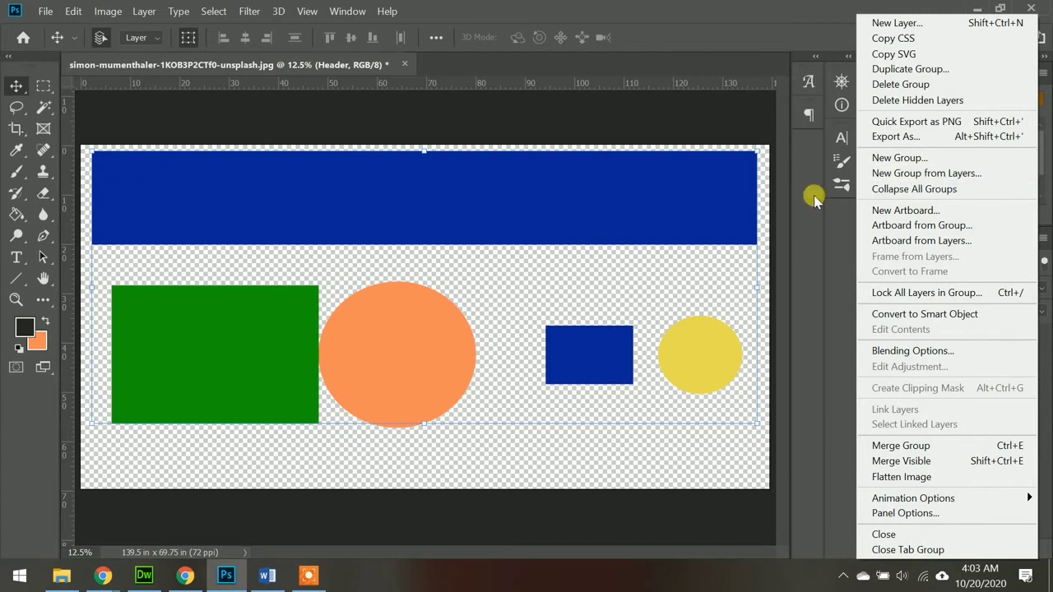
{"action": "left_click", "coordinate": [903, 86]}
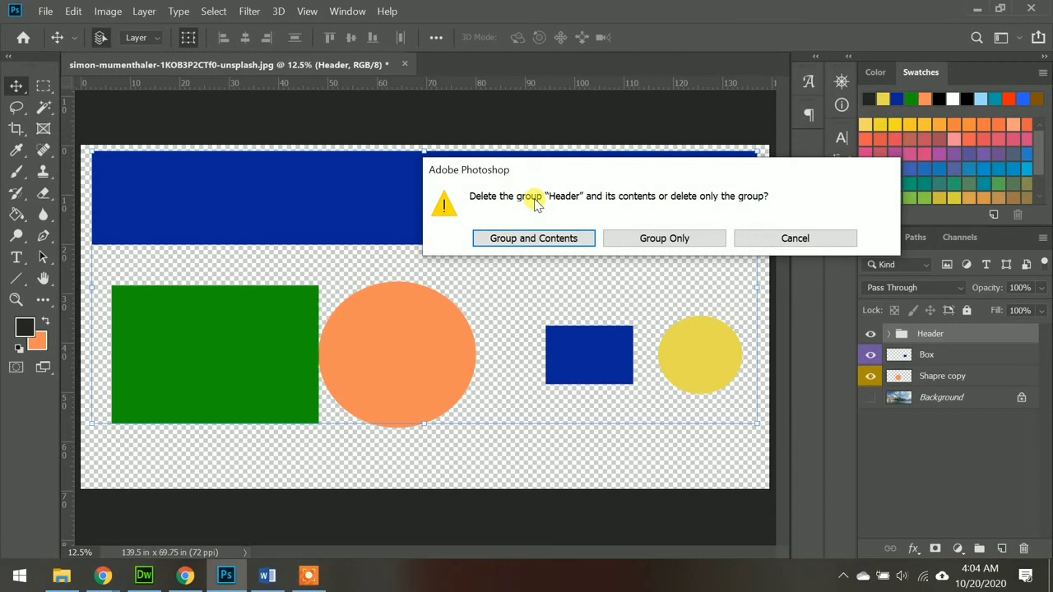
{"action": "left_click", "coordinate": [649, 241]}
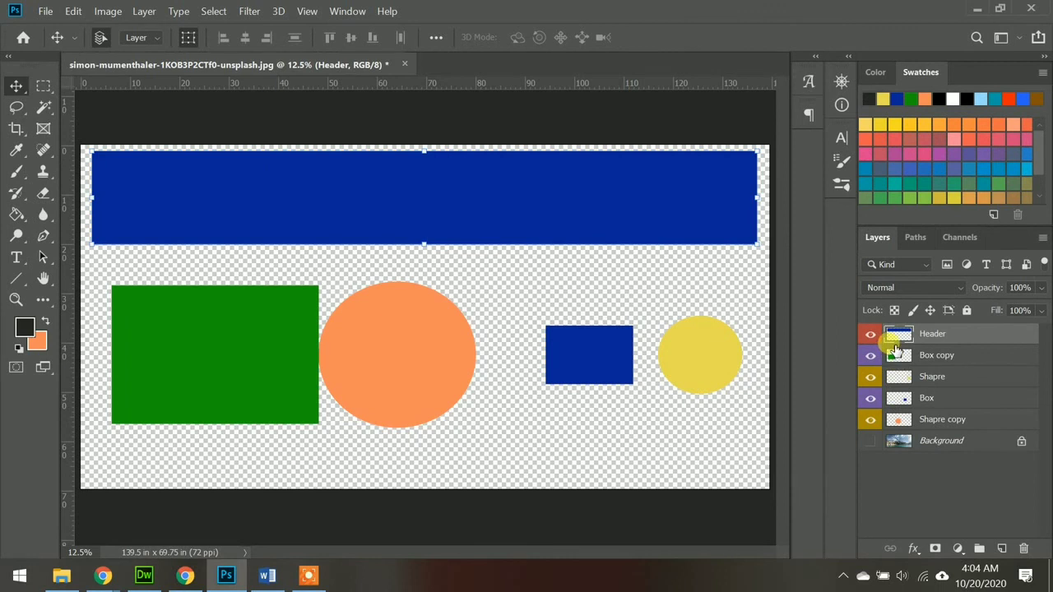
{"action": "left_click", "coordinate": [594, 225]}
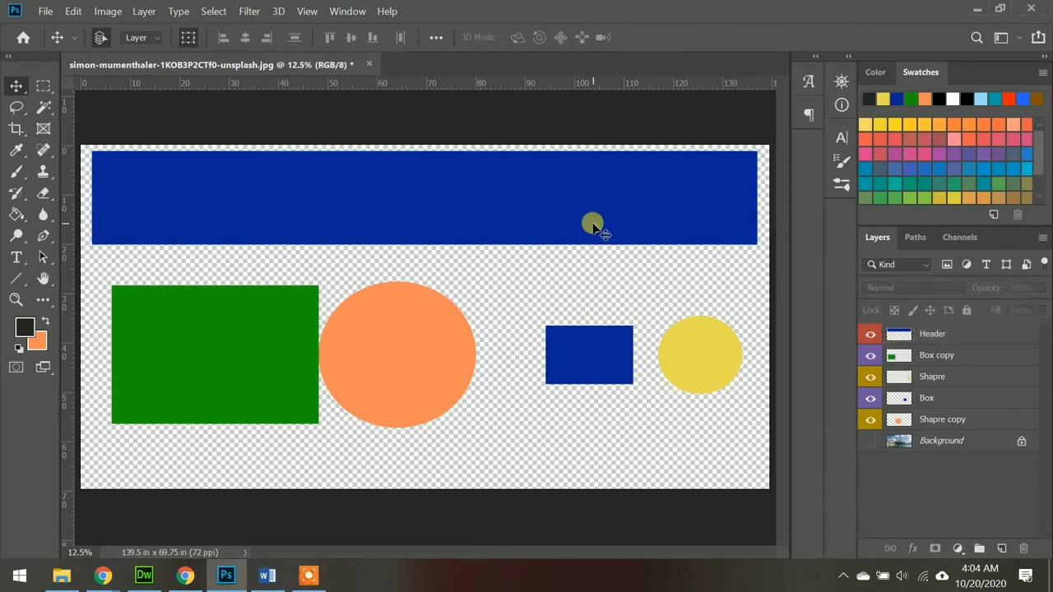